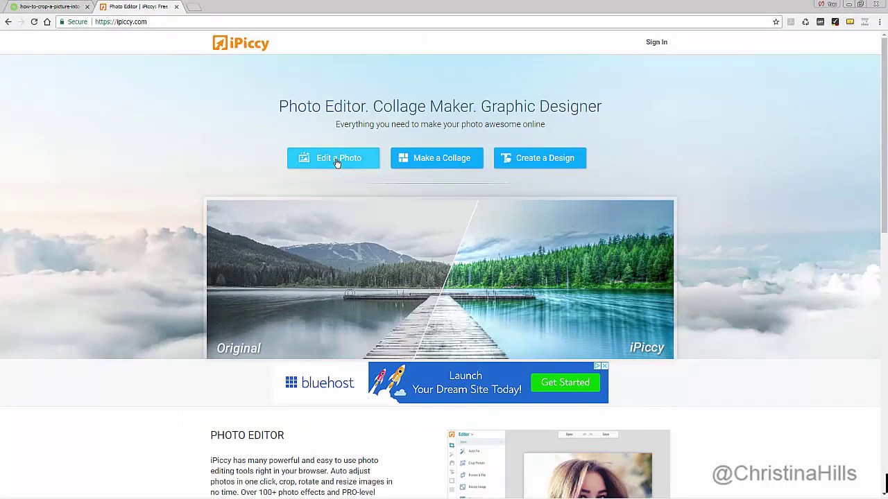
# - Load momandred-2000.jpg from the computer into iPiccy's photo editor
pyautogui.click(337, 161)
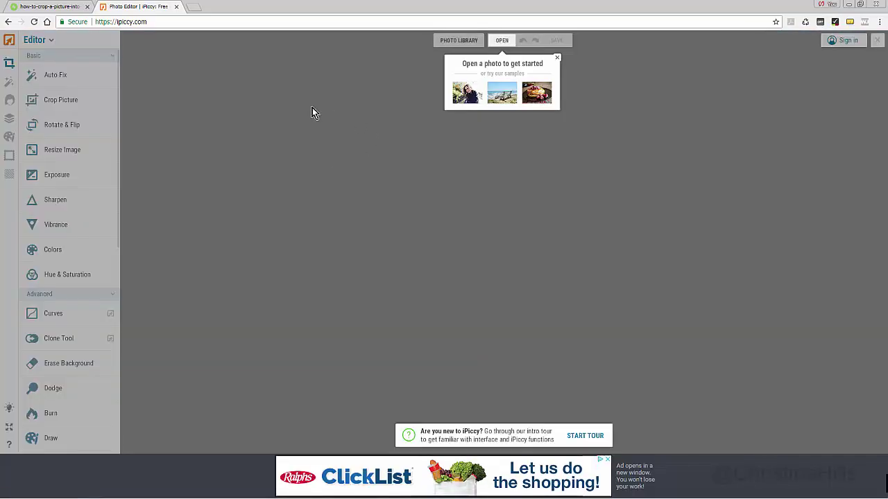
pyautogui.click(500, 41)
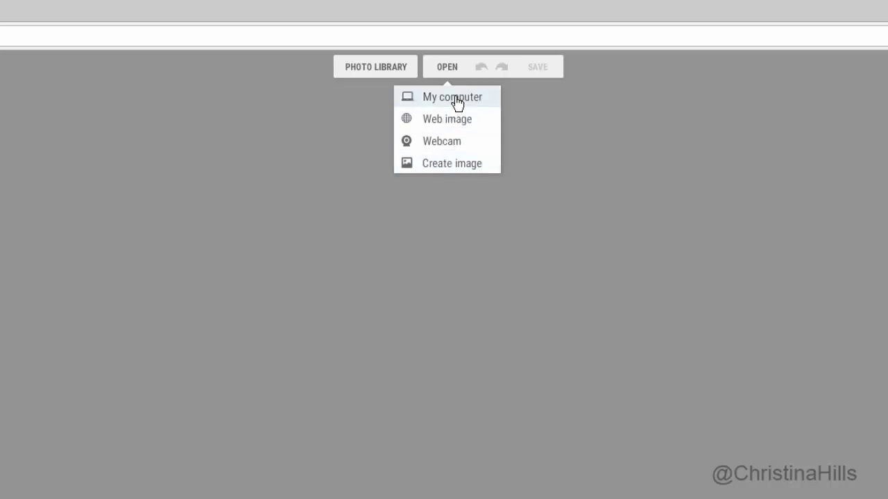
pyautogui.click(456, 100)
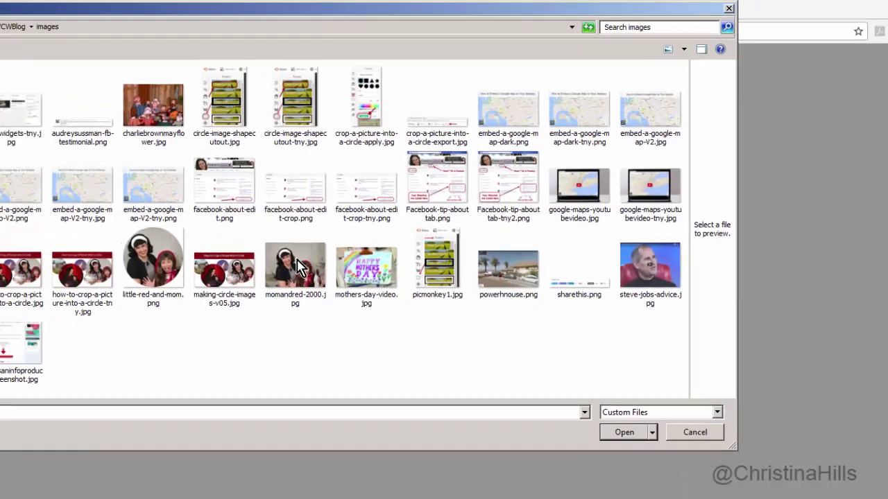
pyautogui.click(251, 305)
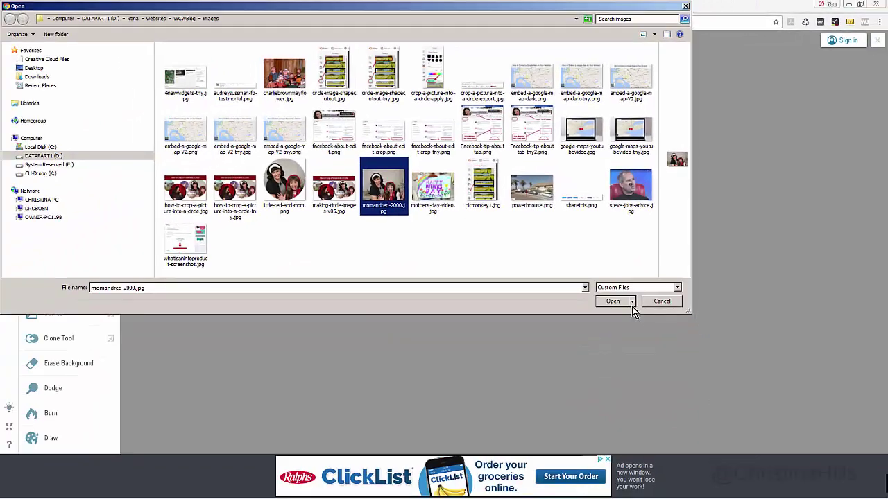
pyautogui.click(617, 302)
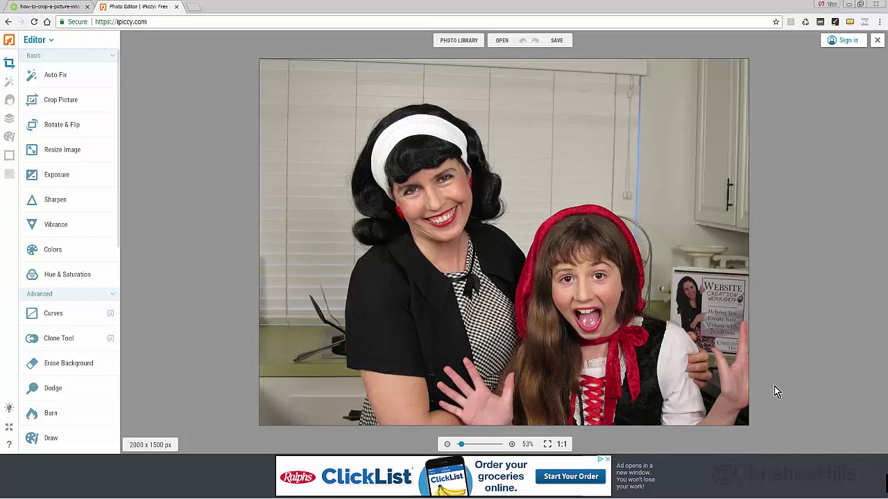
pyautogui.moveTo(239, 495)
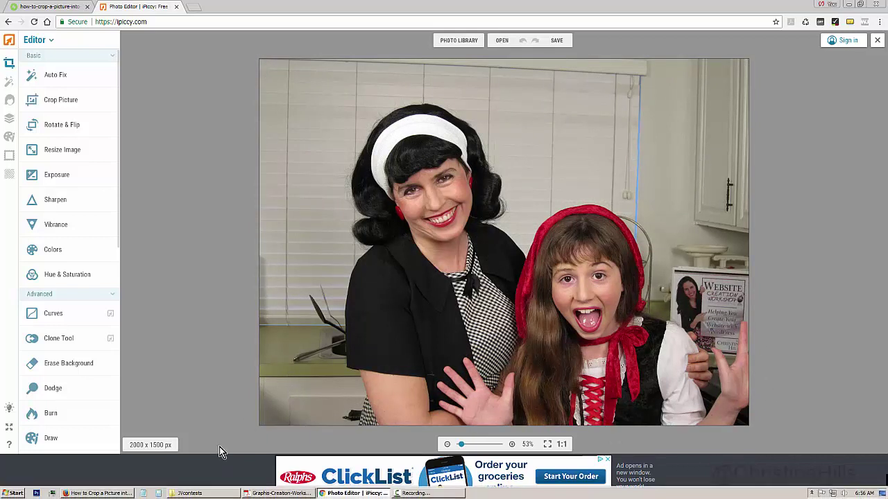
pyautogui.click(48, 9)
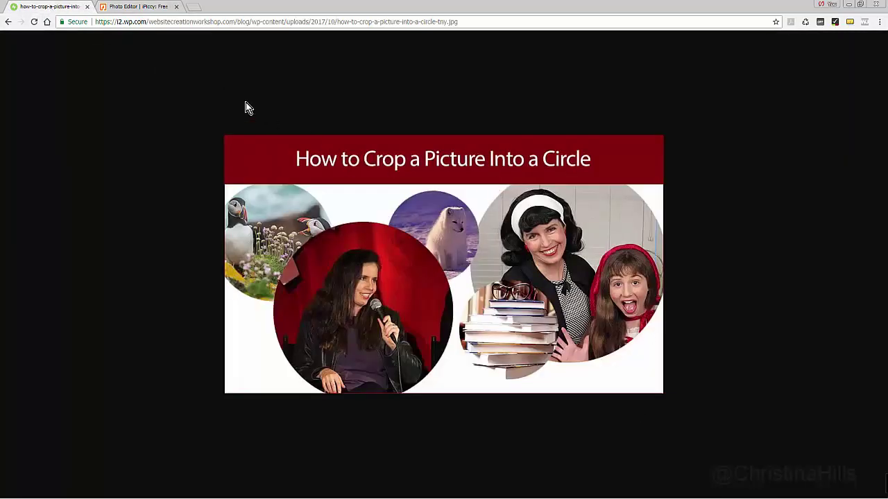
pyautogui.click(145, 7)
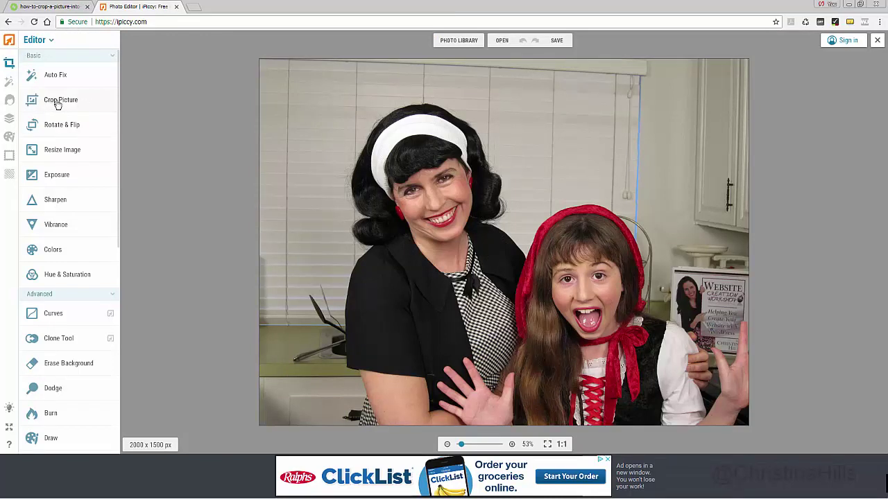
# - Apply a Square-constrained 1495 x 1495 crop framing both the woman and the girl
pyautogui.click(57, 102)
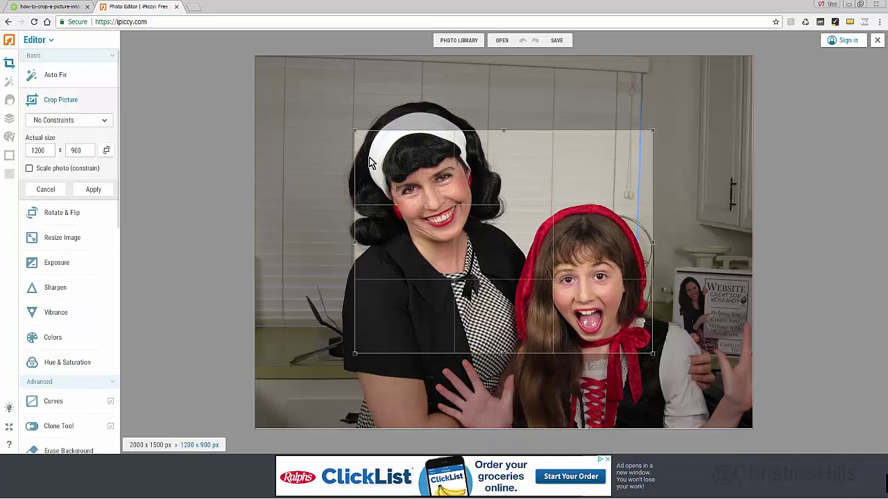
pyautogui.click(85, 125)
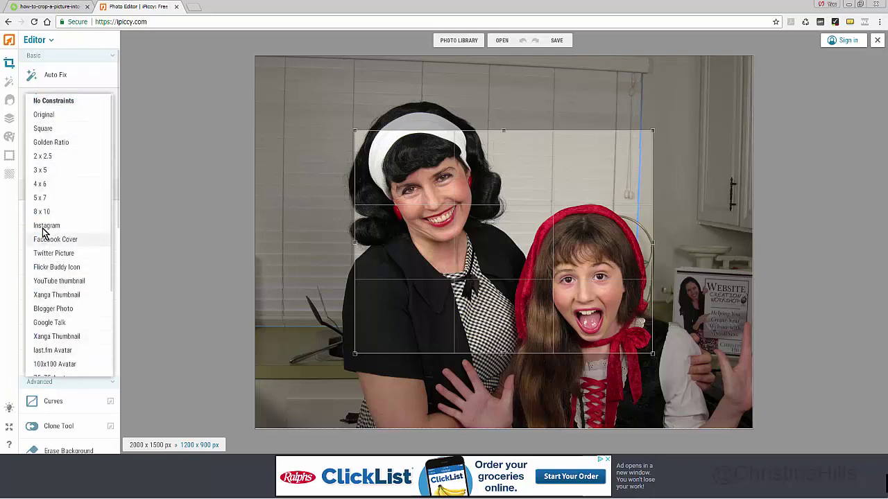
pyautogui.click(43, 129)
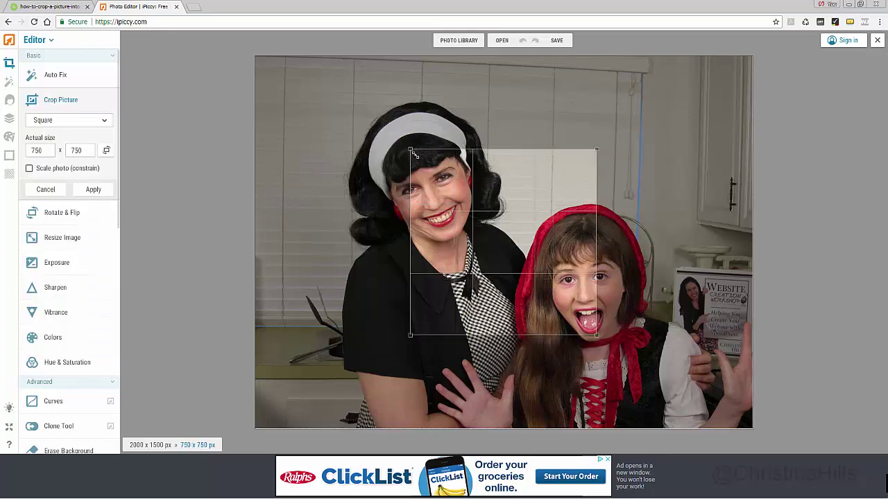
pyautogui.moveTo(410, 150); pyautogui.dragTo(338, 77)
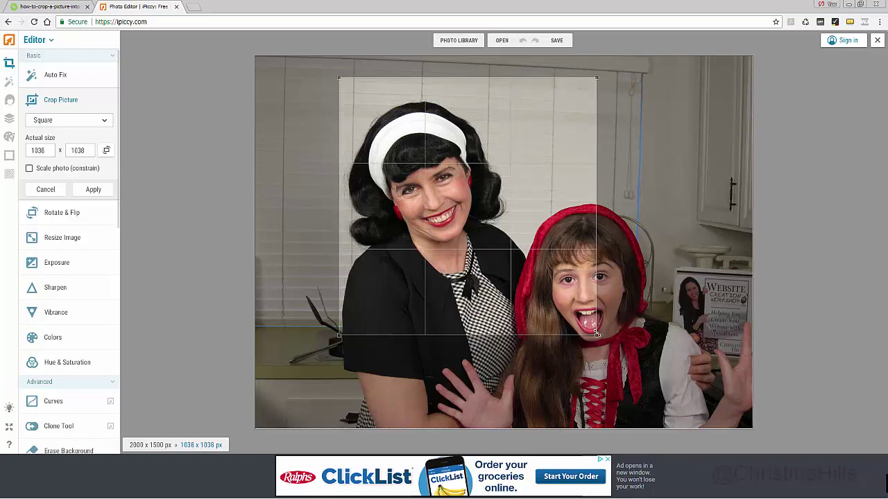
pyautogui.moveTo(596, 335); pyautogui.dragTo(691, 416)
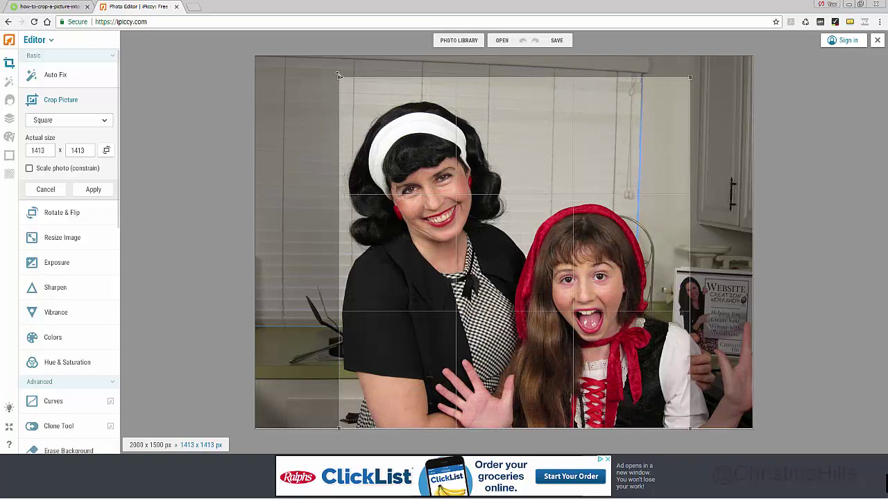
pyautogui.moveTo(339, 75); pyautogui.dragTo(323, 72)
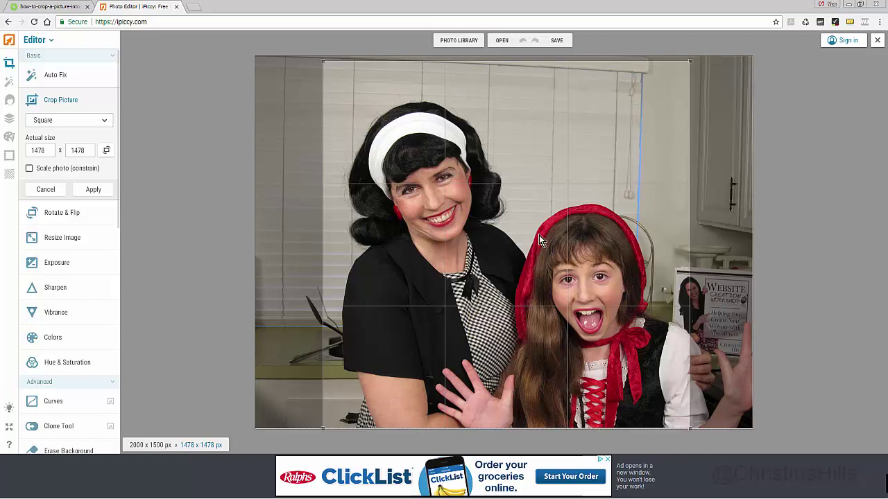
pyautogui.moveTo(513, 229)
pyautogui.mouseDown()
pyautogui.moveTo(521, 228)
pyautogui.moveTo(511, 230)
pyautogui.mouseUp()
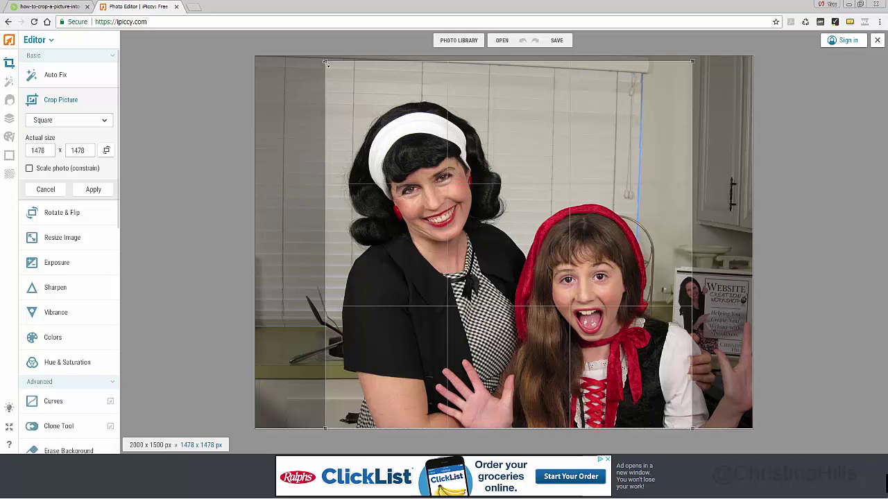
pyautogui.moveTo(326, 62); pyautogui.dragTo(323, 61)
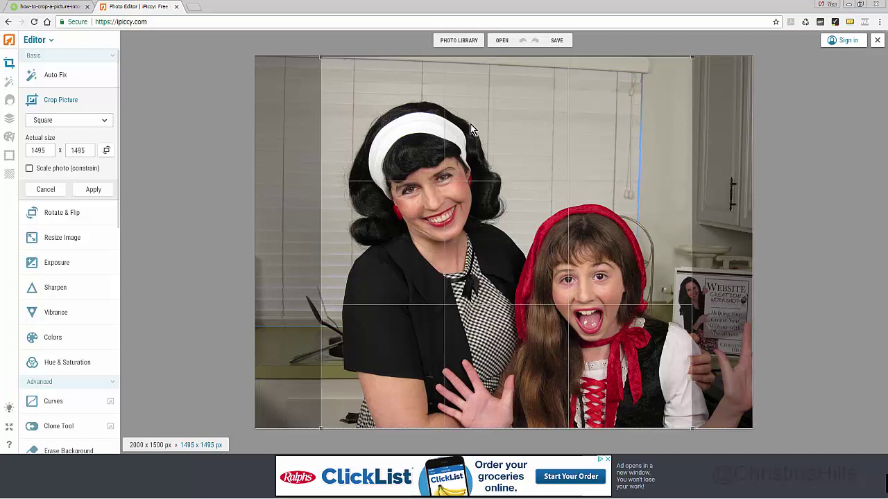
pyautogui.click(93, 190)
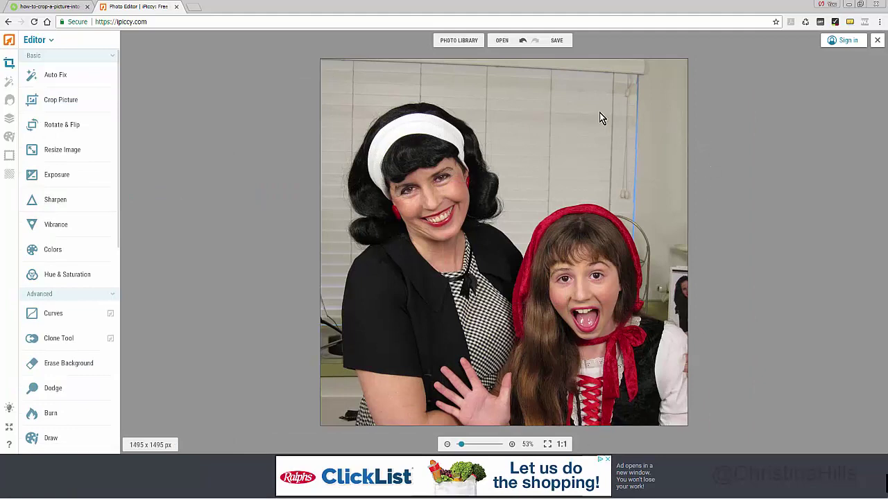
# - Apply a transparent Rounded Corners frame at maximum radius 1495
pyautogui.click(9, 156)
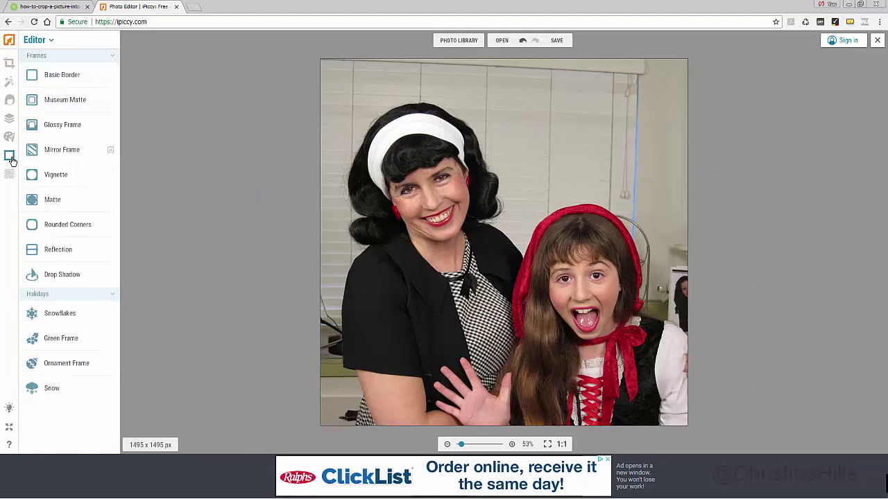
pyautogui.click(71, 224)
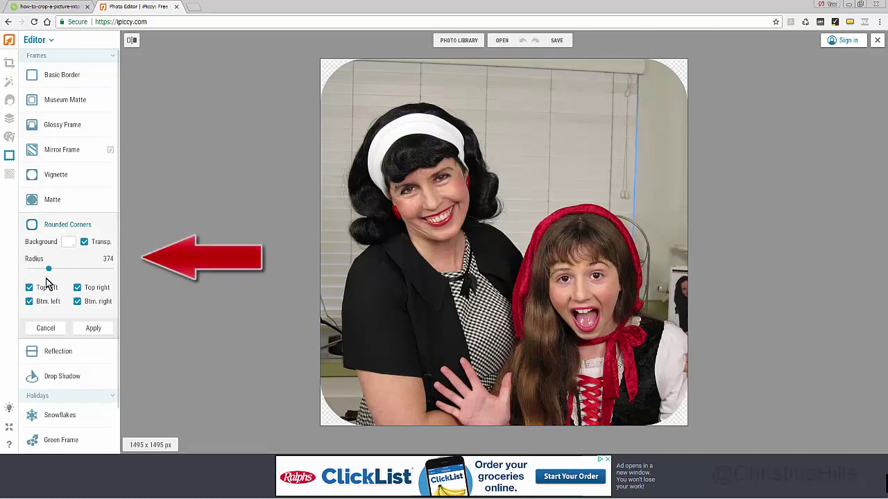
pyautogui.moveTo(48, 272); pyautogui.dragTo(119, 275)
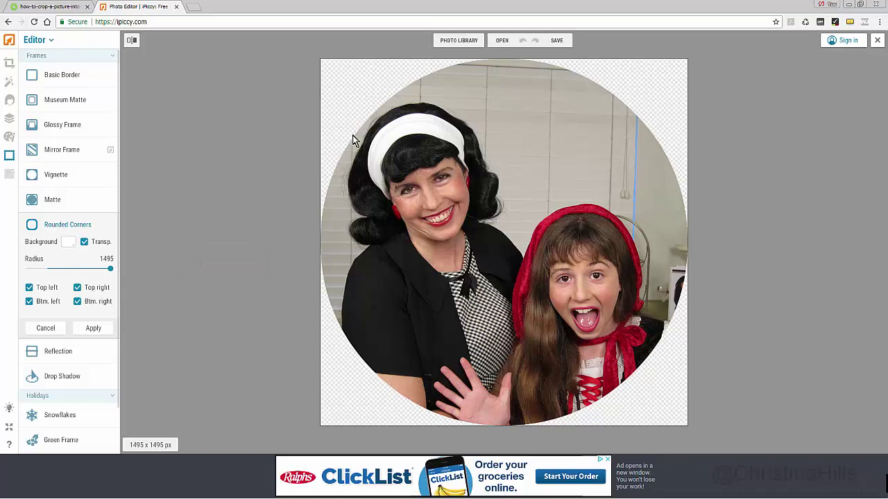
pyautogui.click(93, 329)
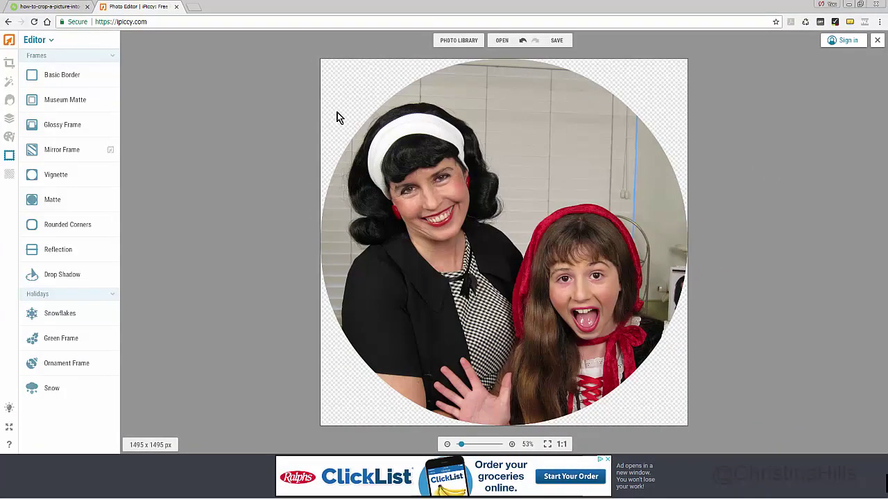
pyautogui.click(34, 7)
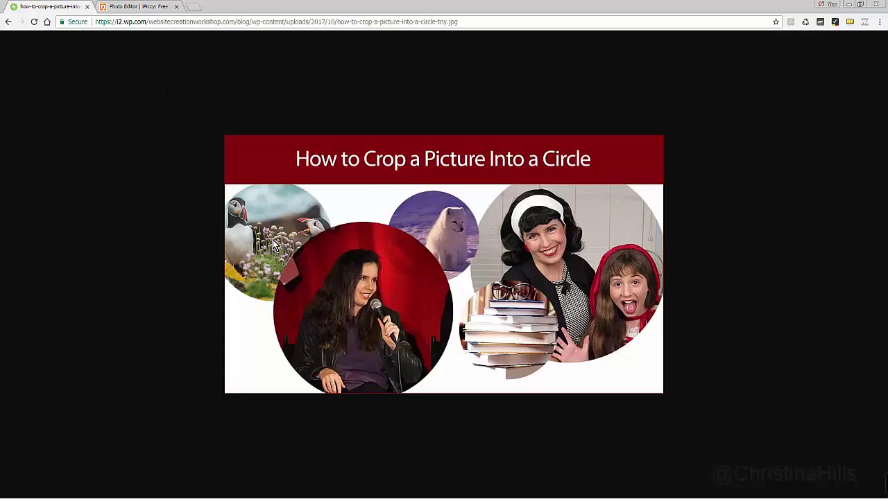
pyautogui.click(147, 7)
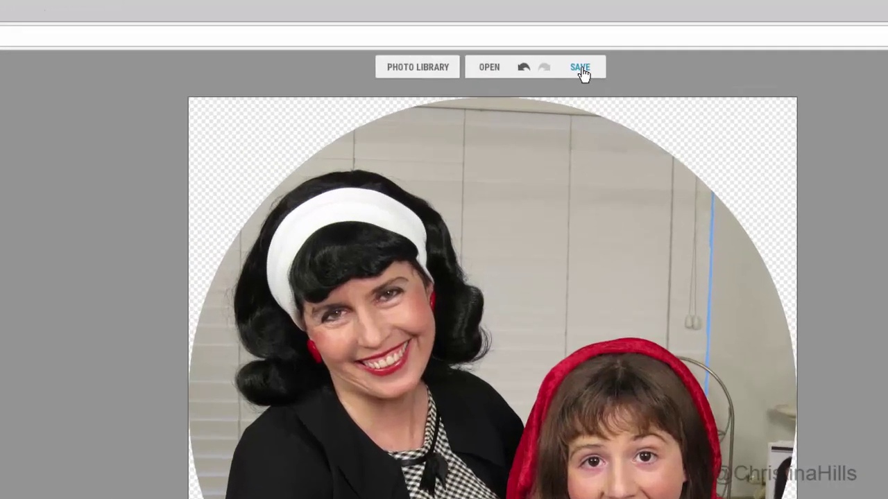
# - Save to the computer with the file name little-red-and-mom-circlecrop
pyautogui.click(566, 51)
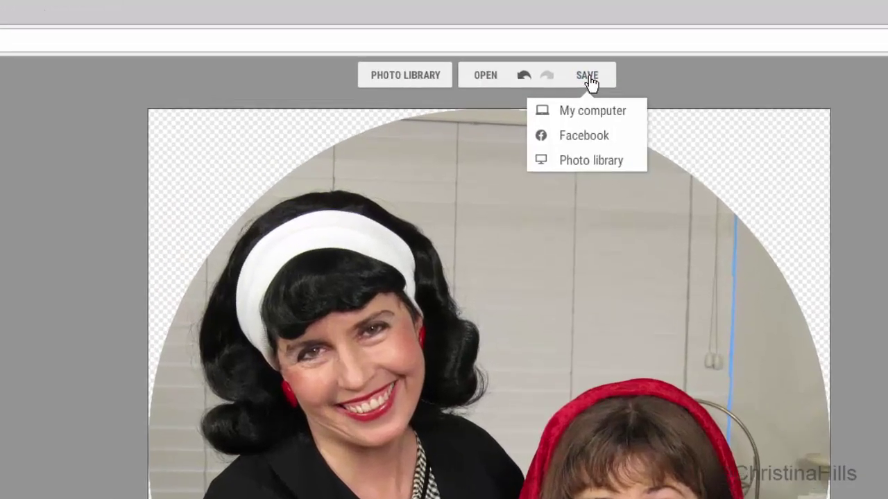
pyautogui.click(594, 113)
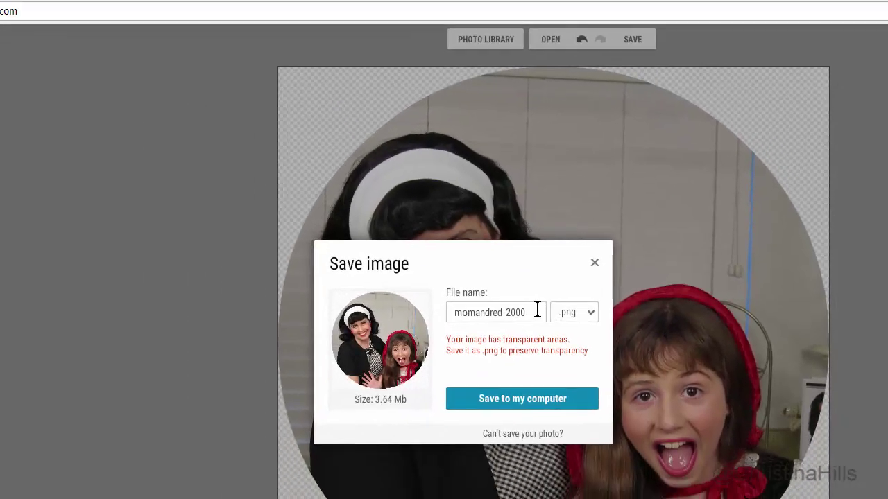
pyautogui.moveTo(525, 312); pyautogui.dragTo(452, 313)
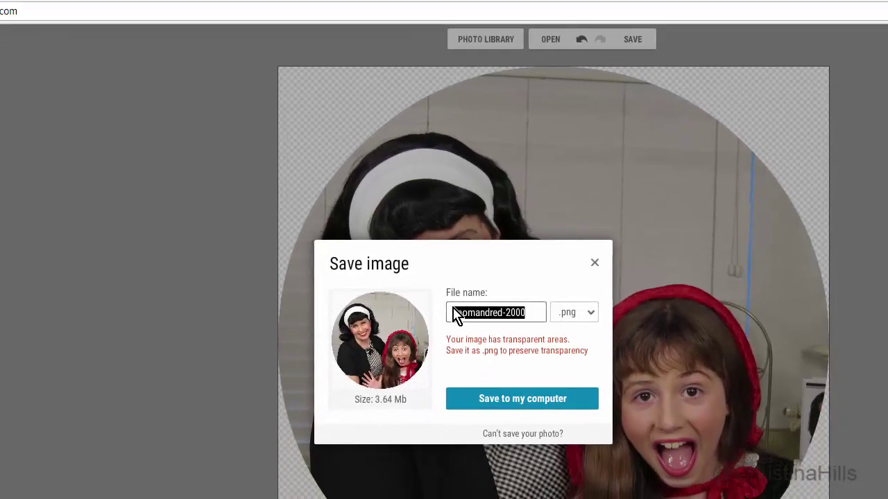
pyautogui.press('BackSpace')
pyautogui.write('little-red-and-mom-cir')
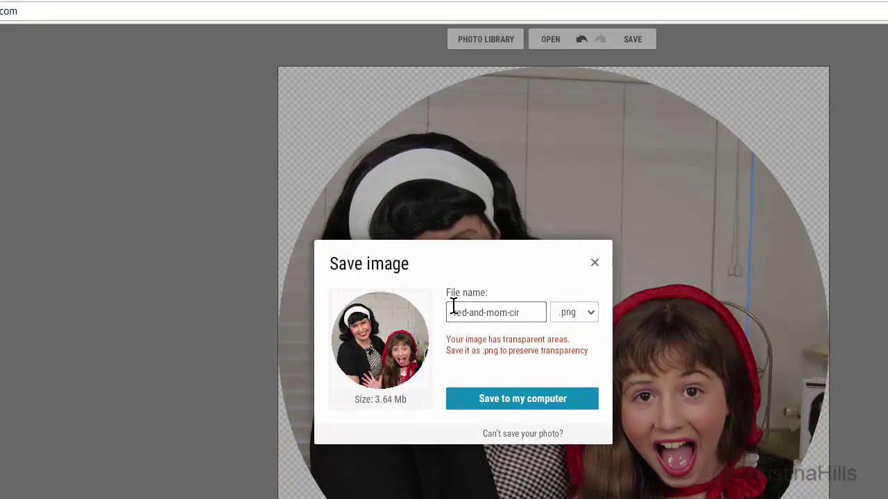
pyautogui.write('clecrop')
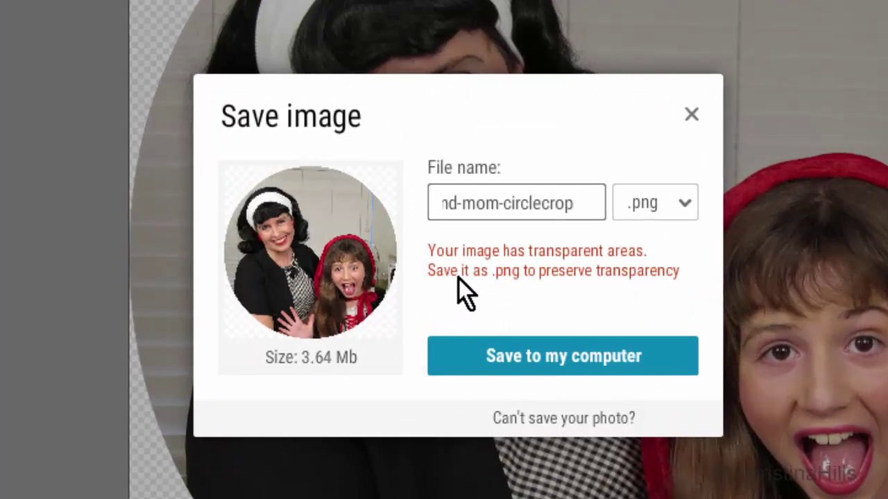
# - Keep the export format as .png and send the image to the computer
pyautogui.click(667, 213)
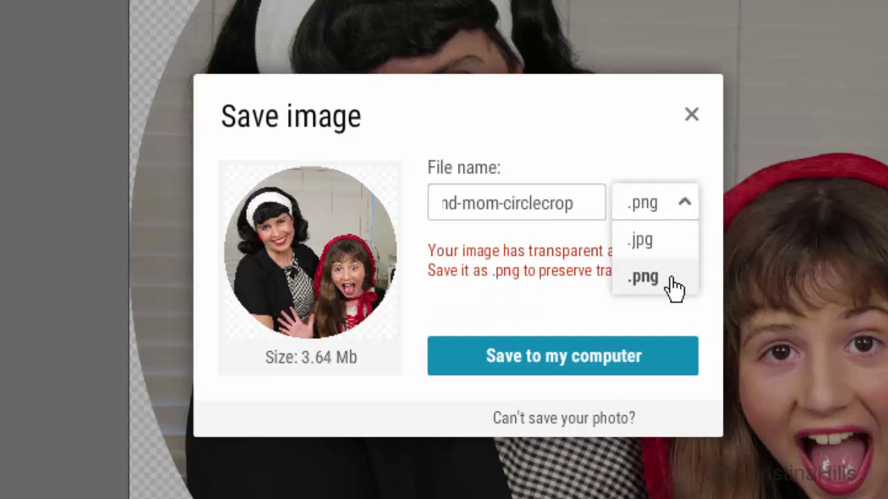
pyautogui.click(667, 241)
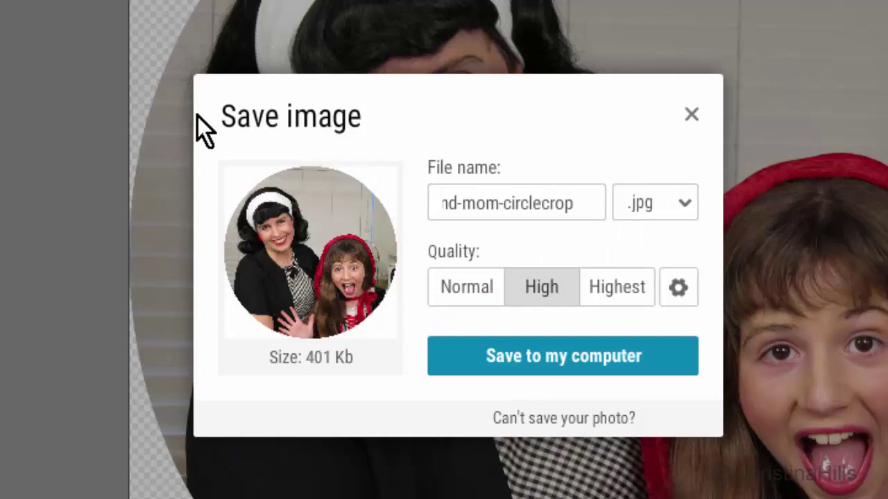
pyautogui.click(671, 204)
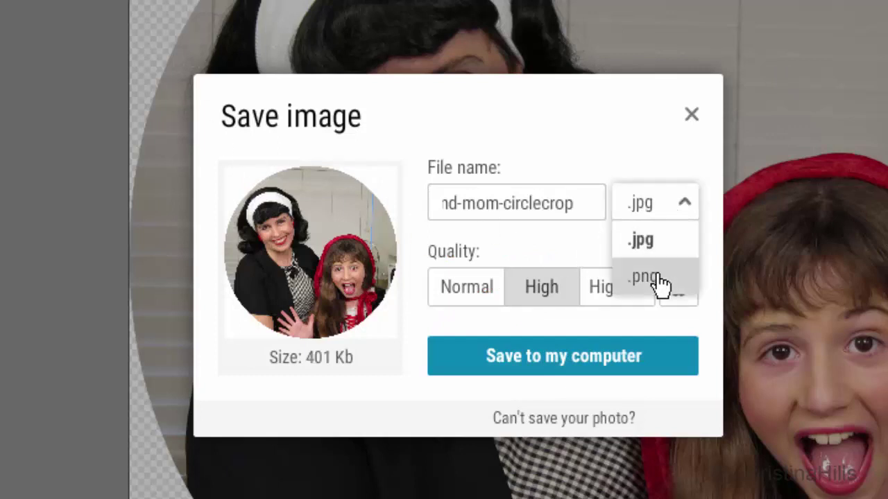
pyautogui.click(659, 278)
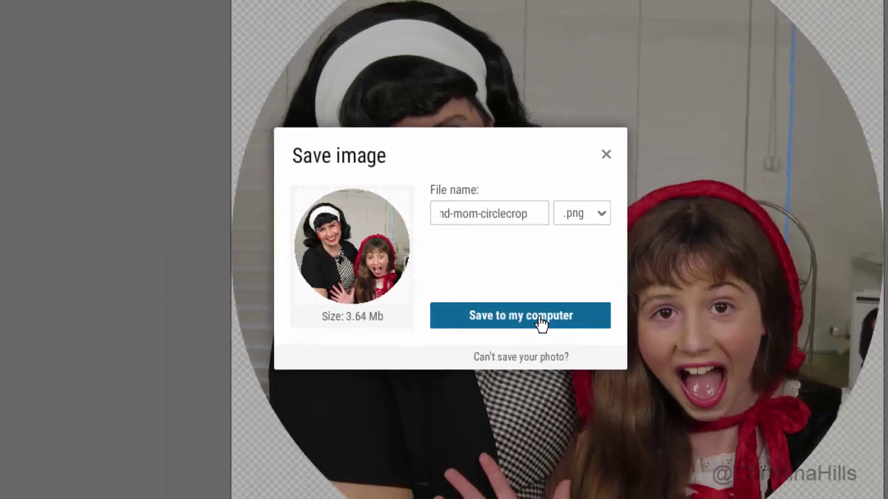
pyautogui.click(595, 368)
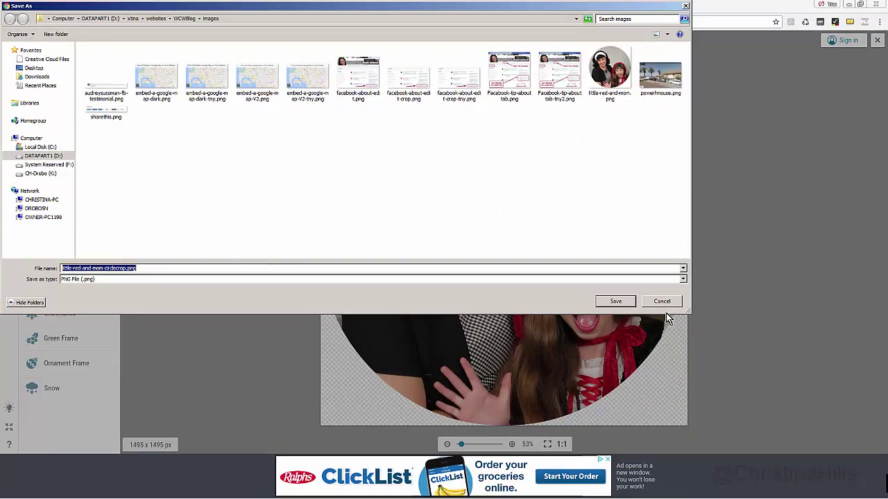
# - Save little-red-and-mom-circlecrop.png into the images folder and get iPiccy's saved confirmation
pyautogui.click(626, 301)
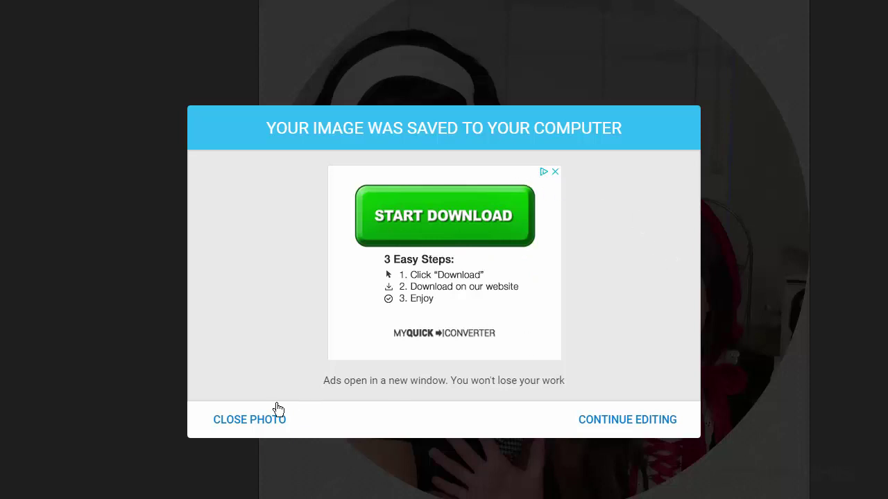
pyautogui.click(237, 423)
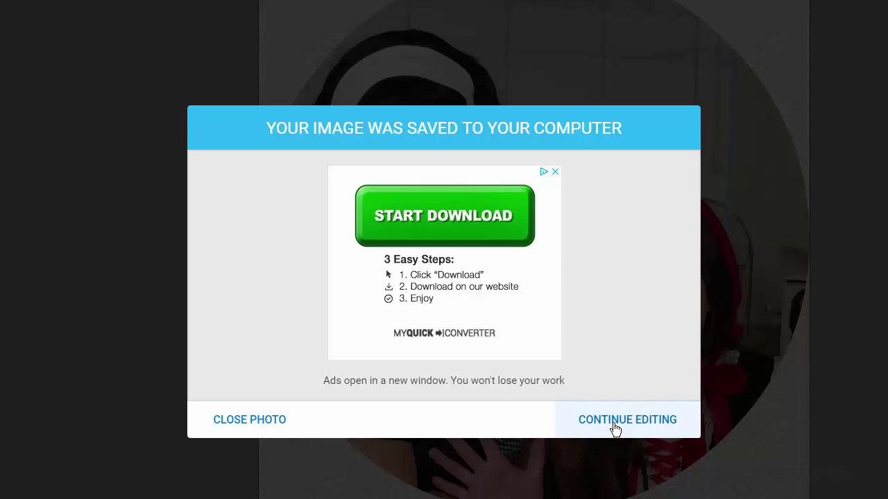
# - Close the photo and the Photo Editor | iPiccy tab in Chrome
pyautogui.click(264, 425)
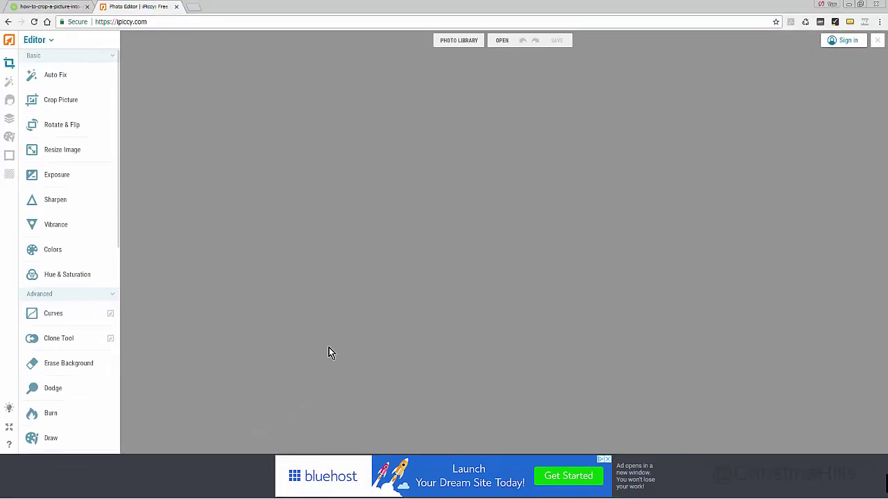
pyautogui.click(176, 7)
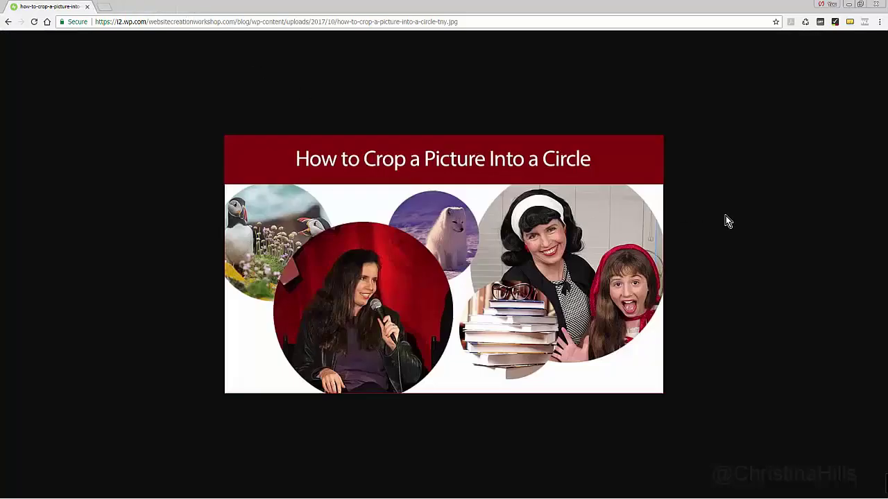